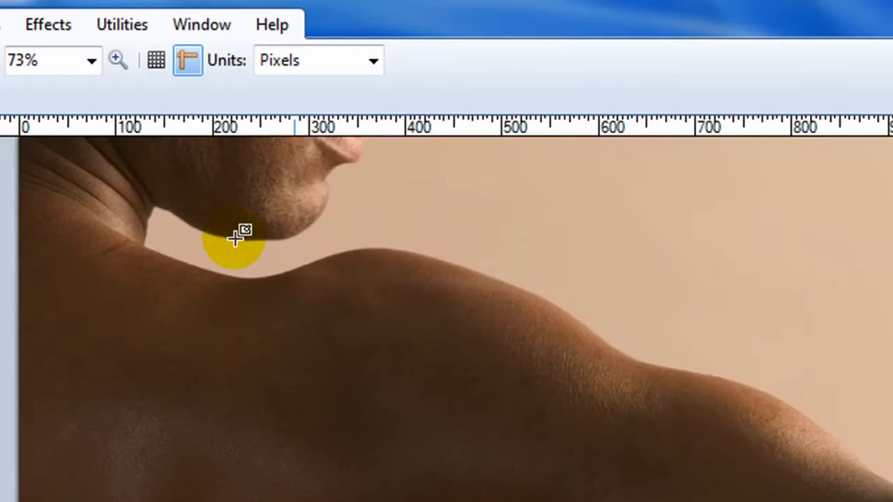
Preview a Bulge distortion on the arm at strength 99, centred further right.
left_click(39, 24)
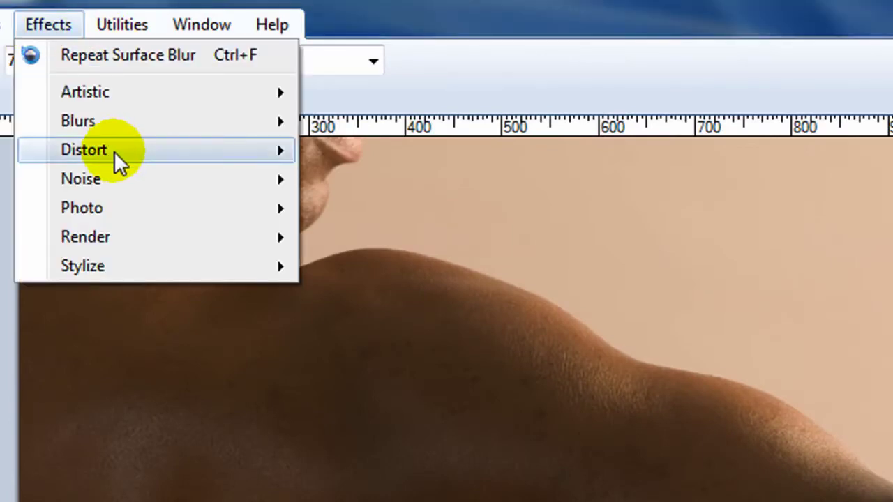
mouse_move(113, 151)
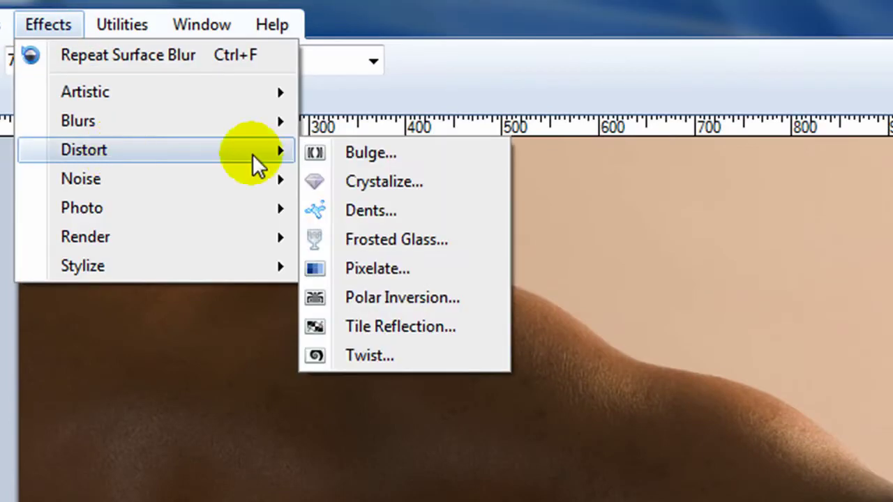
left_click(380, 155)
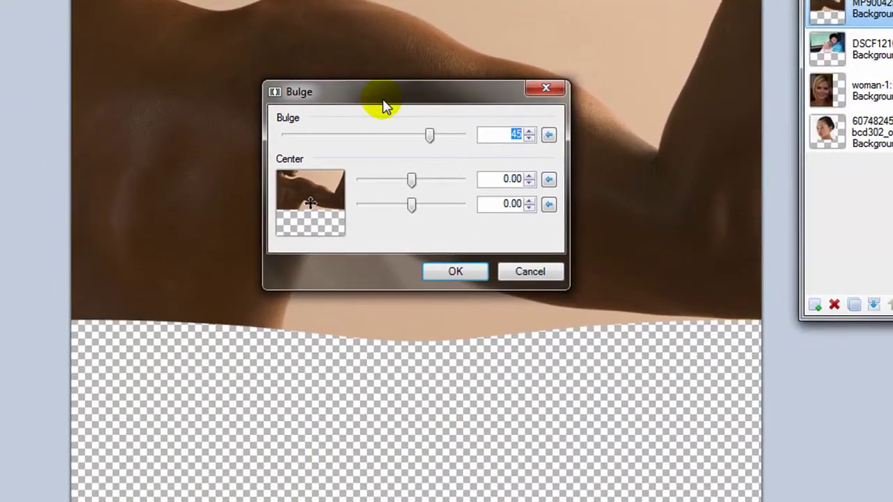
left_click_drag(480, 210, 624, 300)
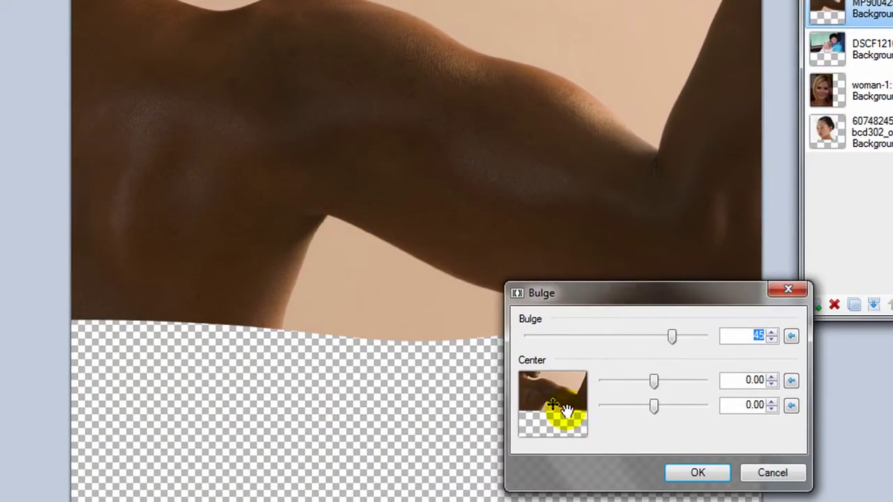
left_click_drag(553, 406, 566, 395)
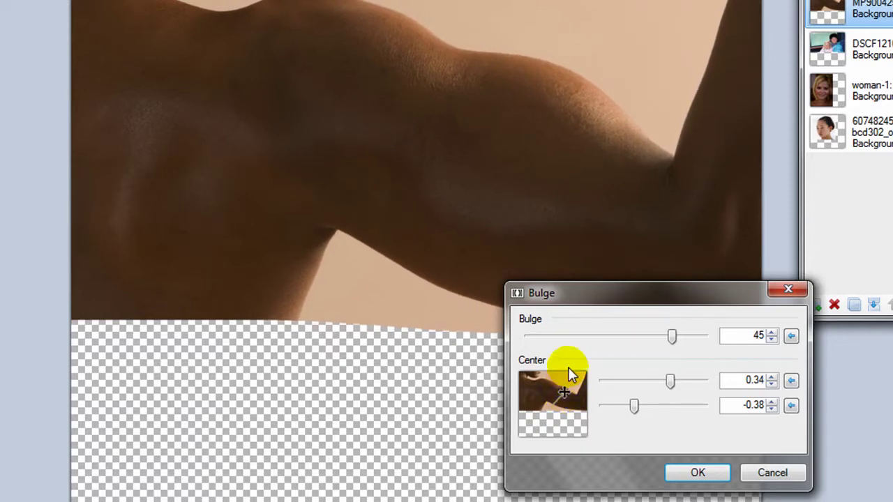
left_click_drag(609, 301, 332, 335)
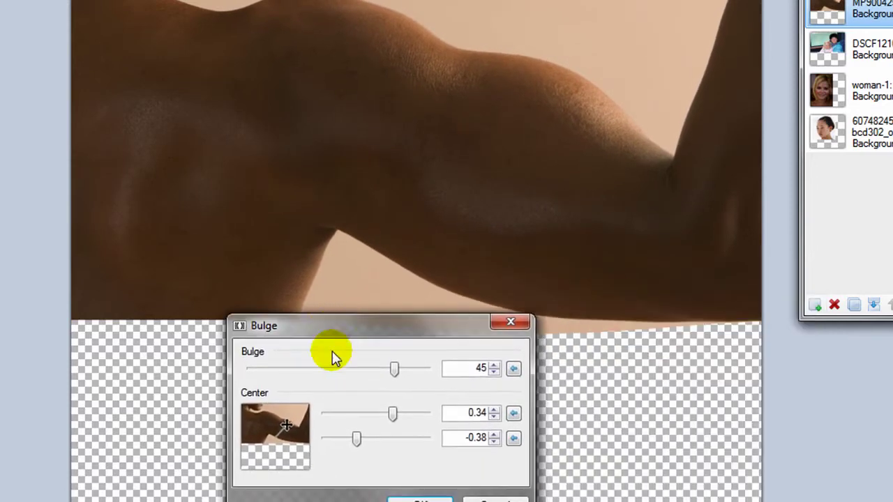
left_click(289, 427)
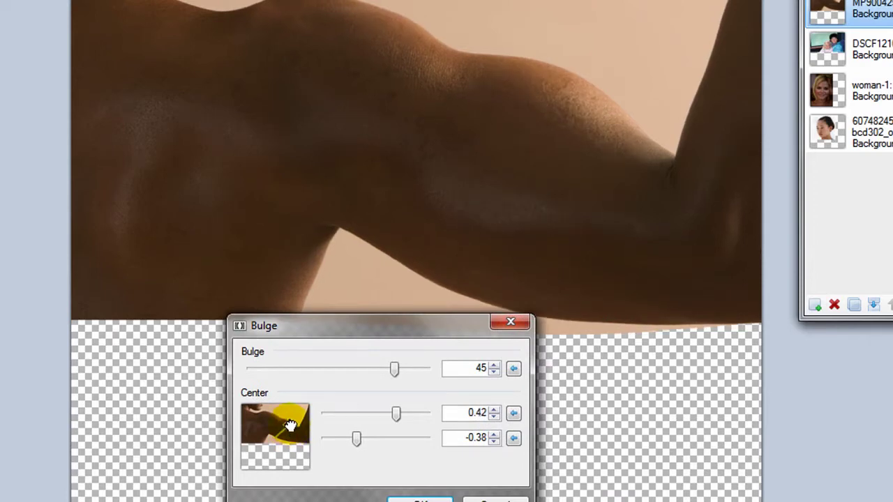
left_click_drag(291, 426, 289, 424)
mouse_move(396, 373)
left_mouse_down()
mouse_move(428, 375)
mouse_move(405, 374)
left_mouse_up()
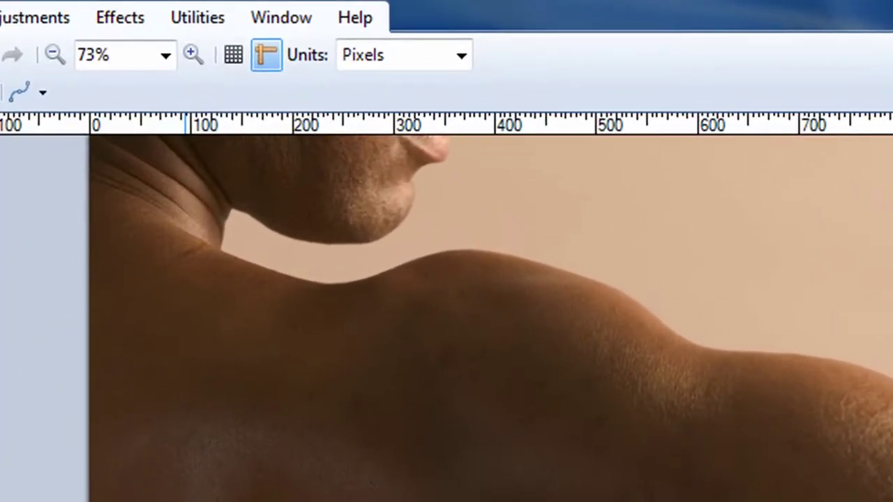
Apply Crystalize to the photo with cell size 6 and quality 3.
left_click(119, 18)
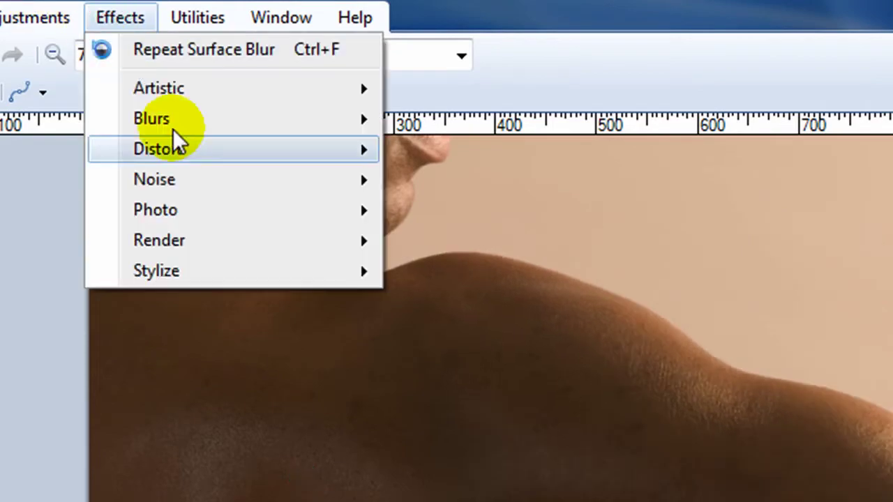
mouse_move(251, 160)
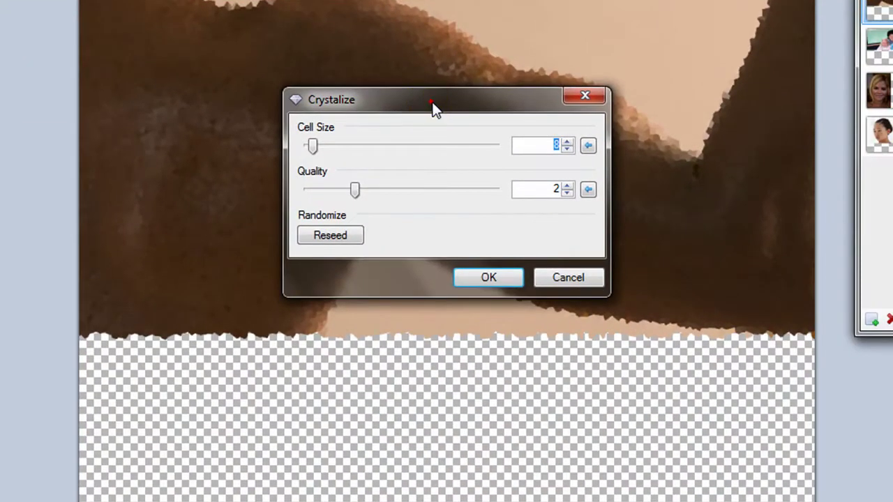
left_click_drag(433, 110, 684, 323)
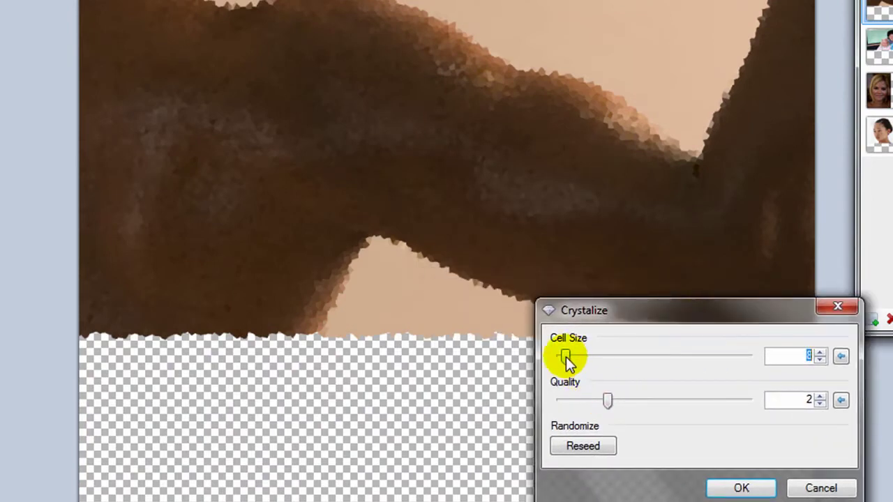
mouse_move(581, 356)
left_mouse_down()
mouse_move(588, 361)
mouse_move(564, 358)
left_mouse_up()
left_click(617, 406)
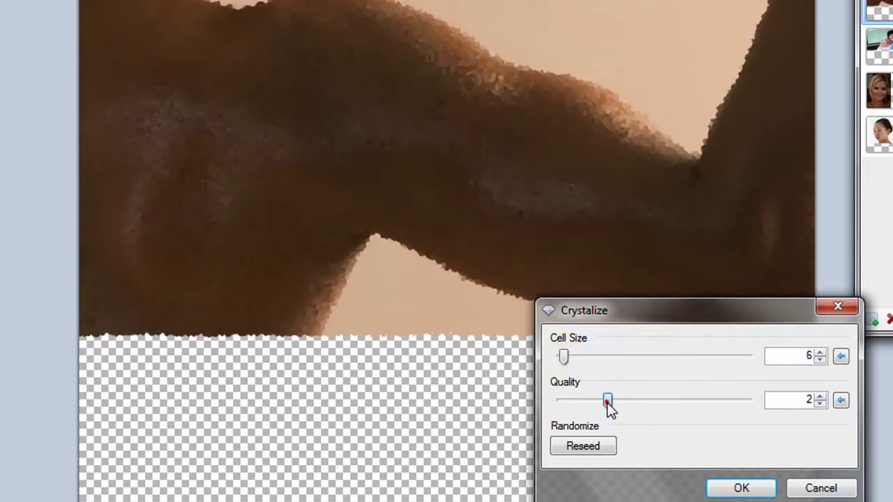
left_click_drag(624, 403, 699, 403)
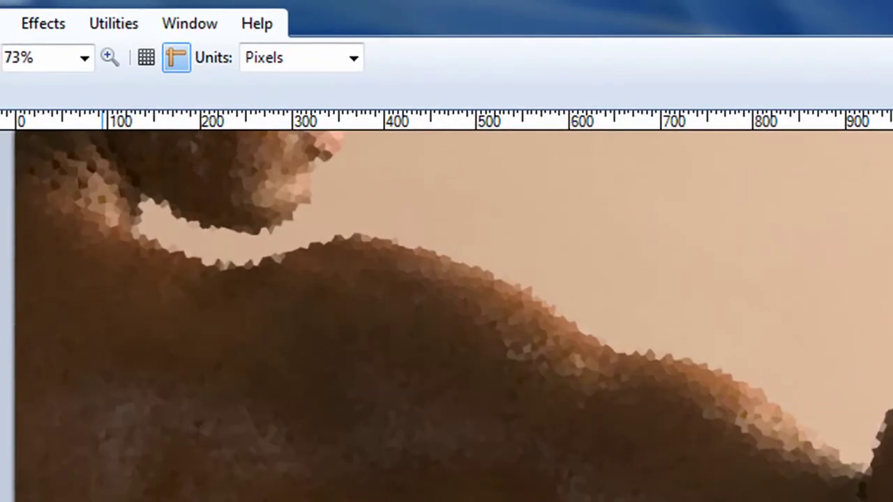
Bring up the Dents distortion settings, positioned clear of the photo.
left_click(43, 24)
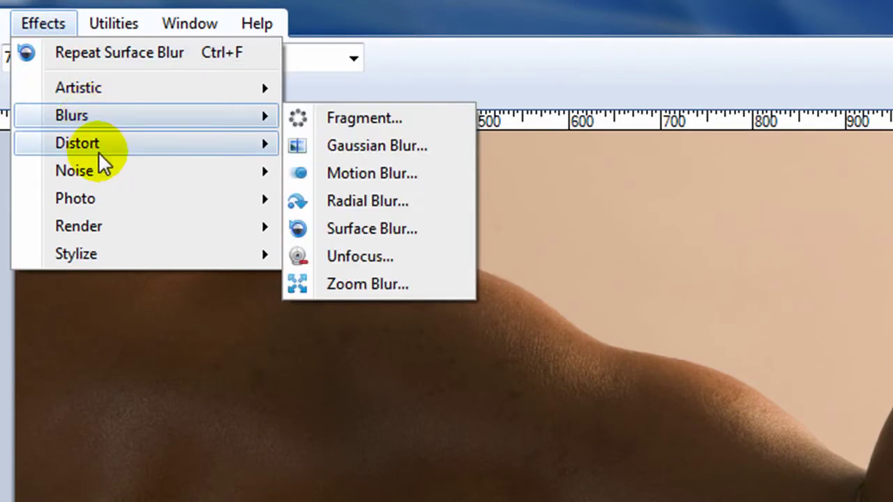
mouse_move(108, 152)
left_click(349, 202)
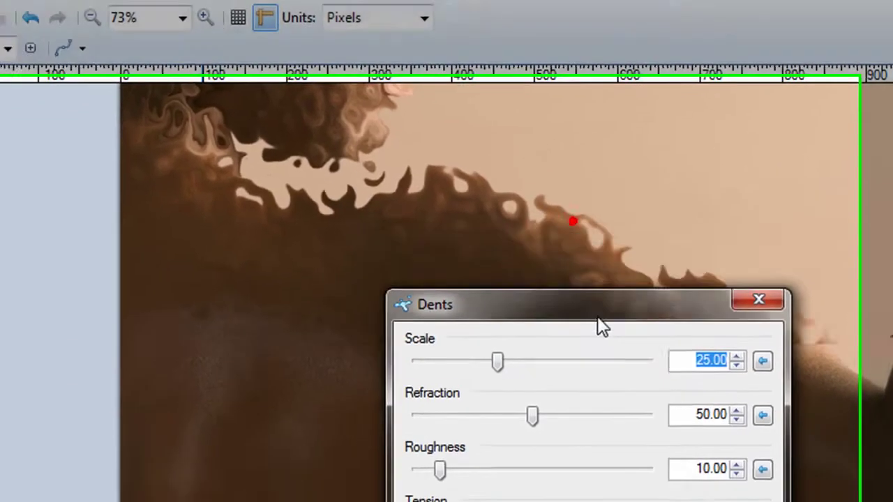
left_click_drag(522, 296, 790, 431)
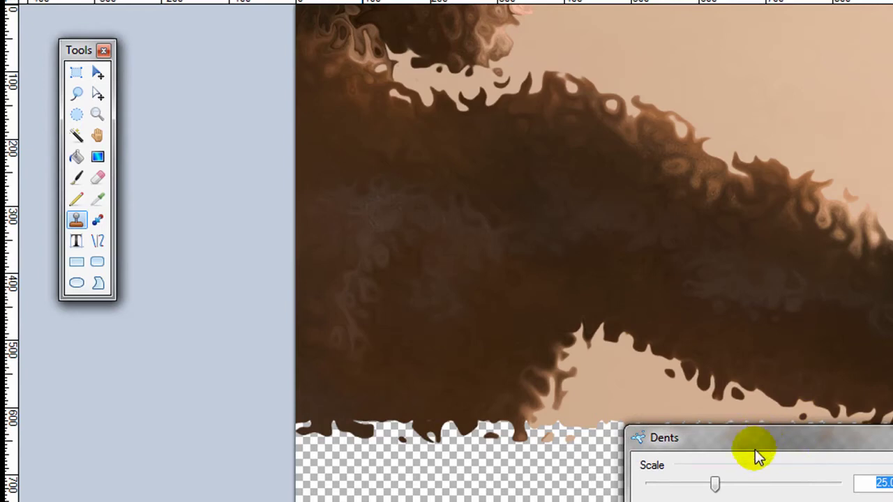
left_click_drag(741, 441, 131, 214)
Set Dents to scale 43.25, refraction 28.49, roughness 60.78, tension 64.33 and quality 2.
left_click_drag(107, 257, 130, 266)
left_click_drag(135, 301, 115, 304)
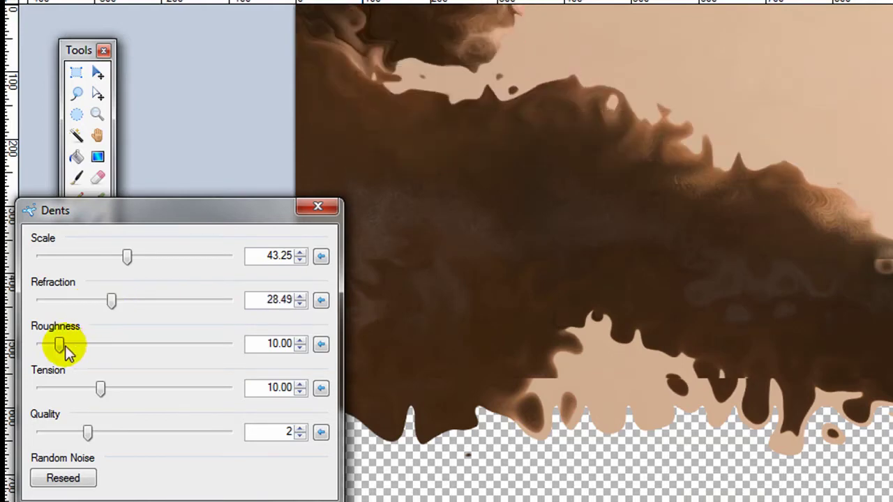
left_click_drag(63, 346, 158, 347)
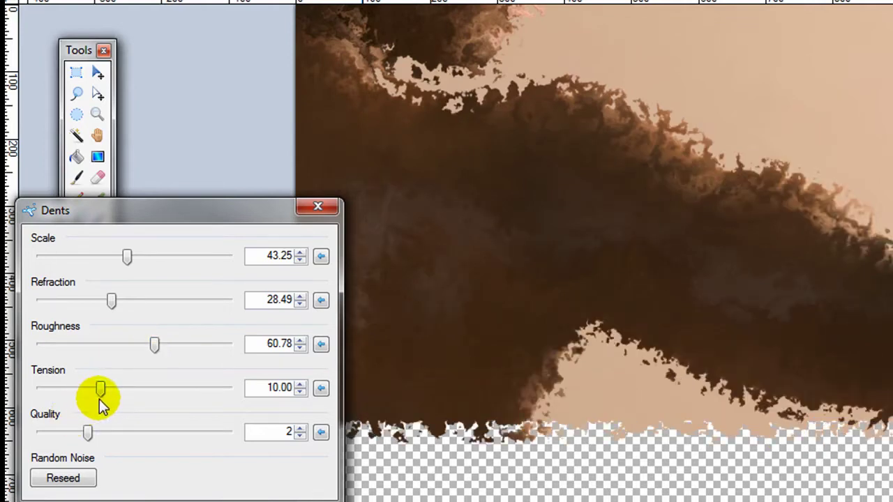
left_click_drag(100, 390, 148, 389)
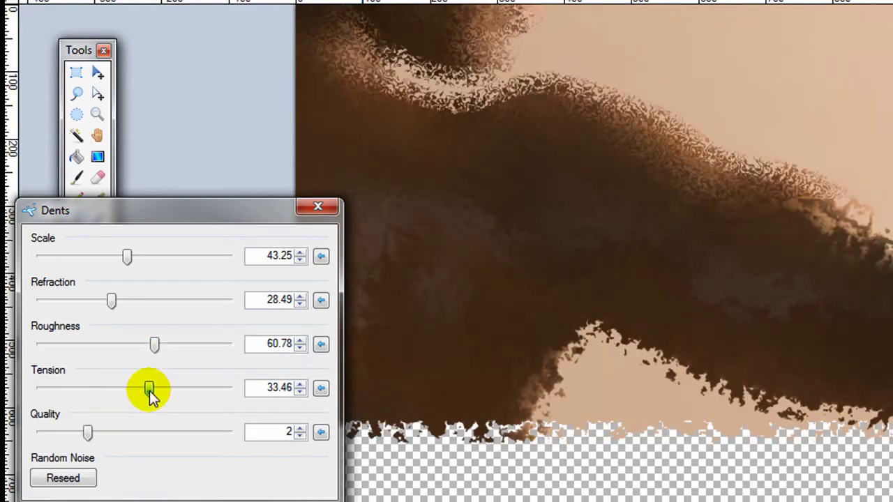
left_click_drag(89, 432, 180, 436)
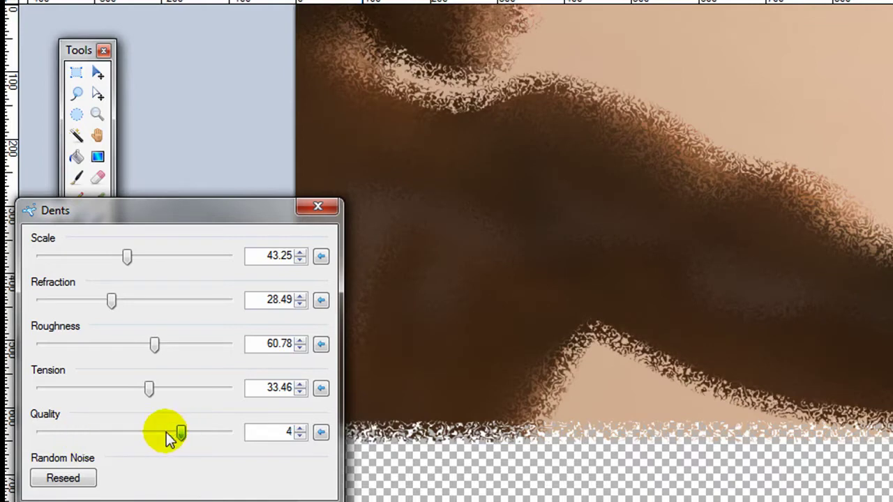
left_click(106, 436)
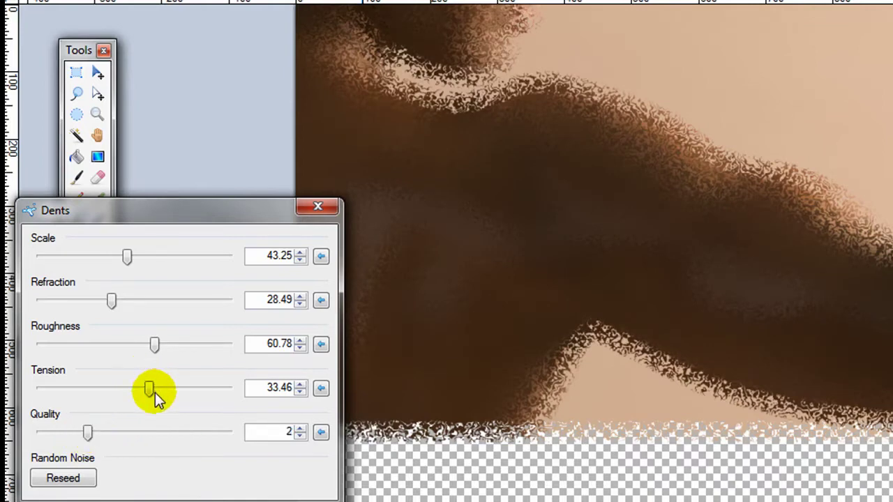
left_click_drag(152, 390, 167, 396)
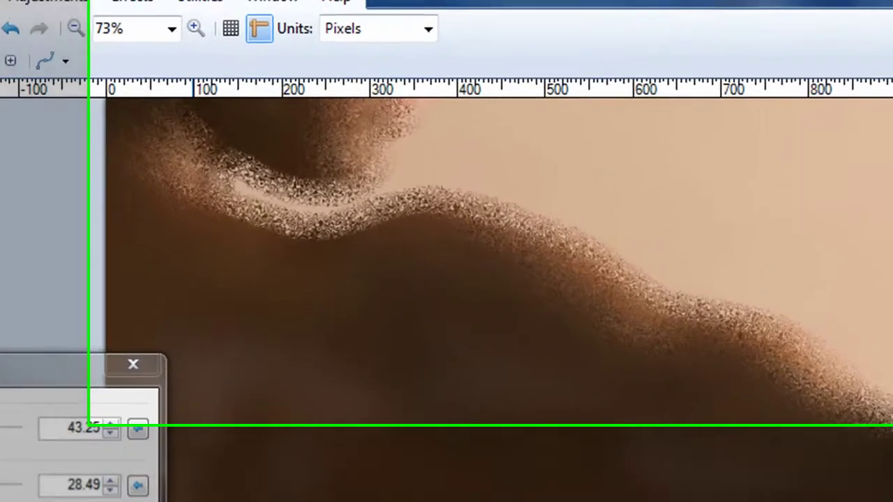
key("Escape")
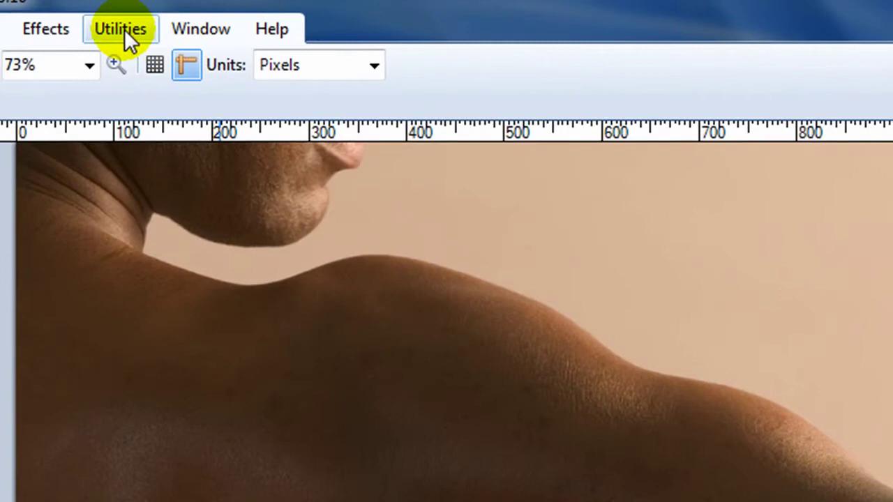
left_click(59, 27)
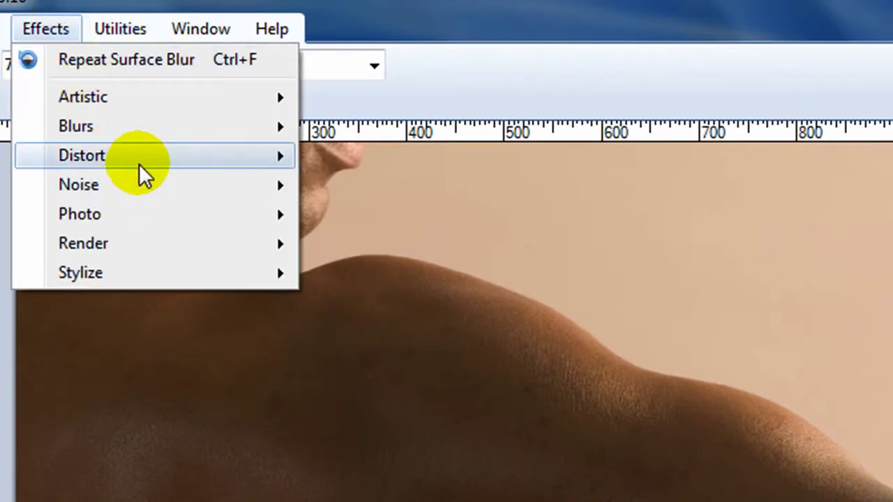
mouse_move(139, 164)
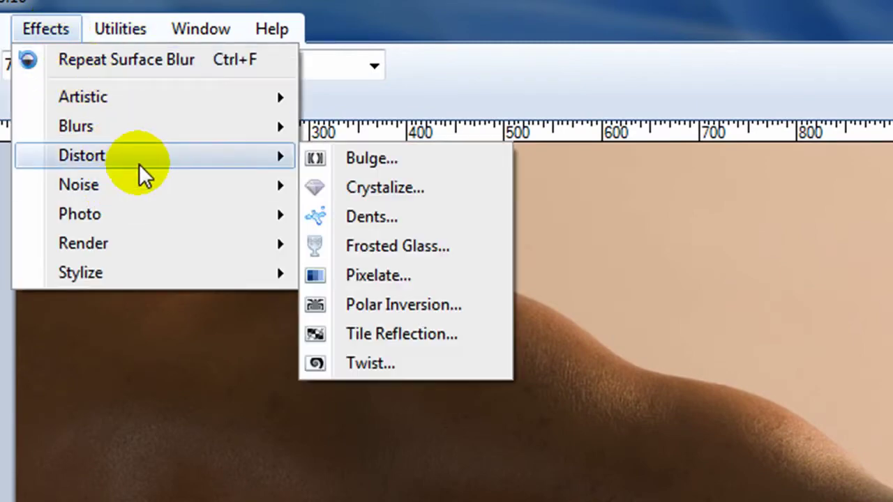
left_click(389, 246)
left_click_drag(497, 428, 497, 501)
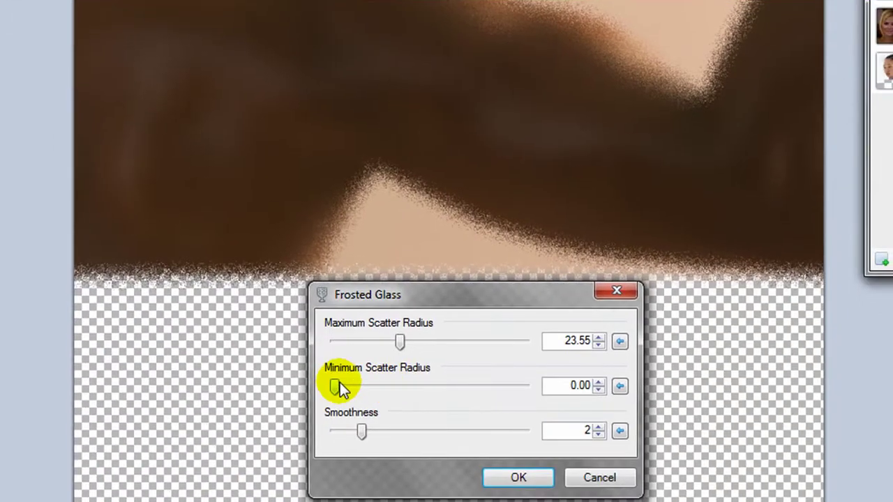
left_click_drag(339, 386, 366, 389)
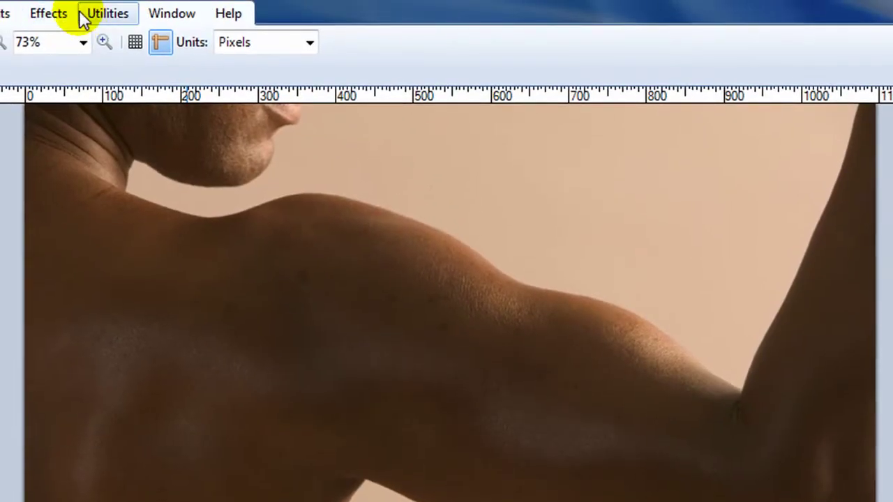
Preview Pixelate at cell sizes up to 17, then 11, and cancel without applying.
left_click(56, 14)
mouse_move(80, 114)
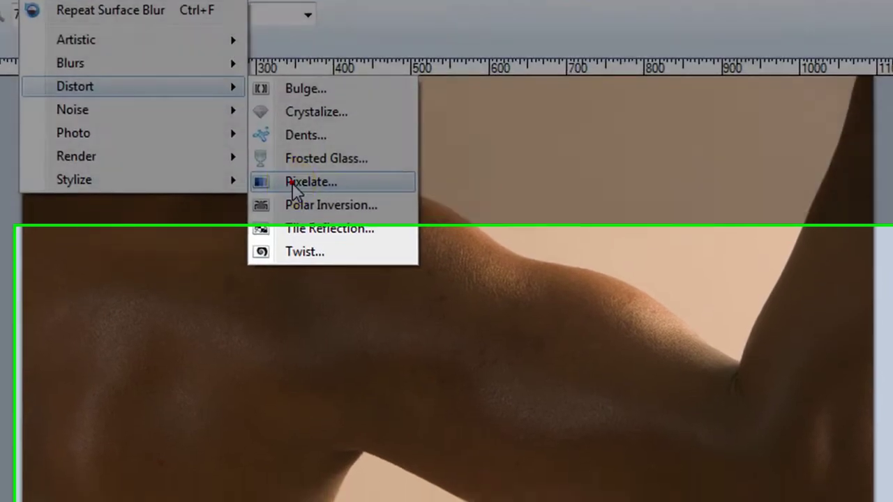
left_click(332, 211)
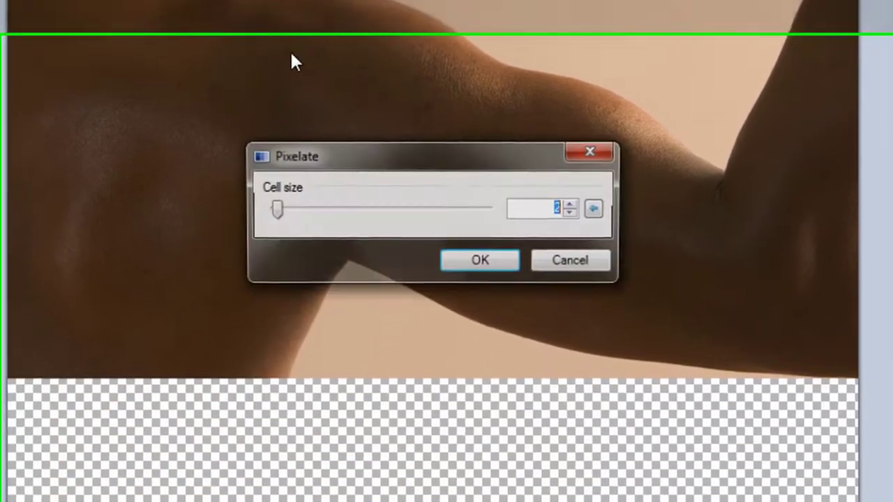
left_click_drag(354, 136, 393, 414)
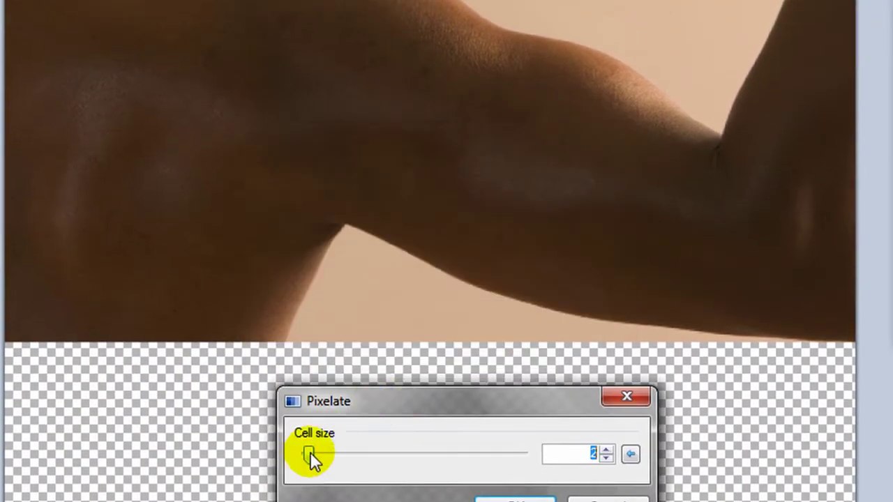
left_click_drag(309, 455, 343, 457)
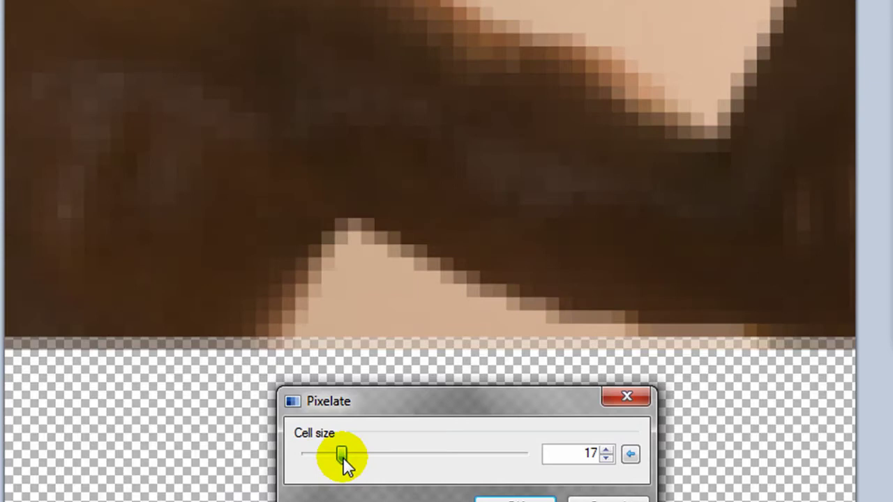
left_click_drag(342, 457, 329, 457)
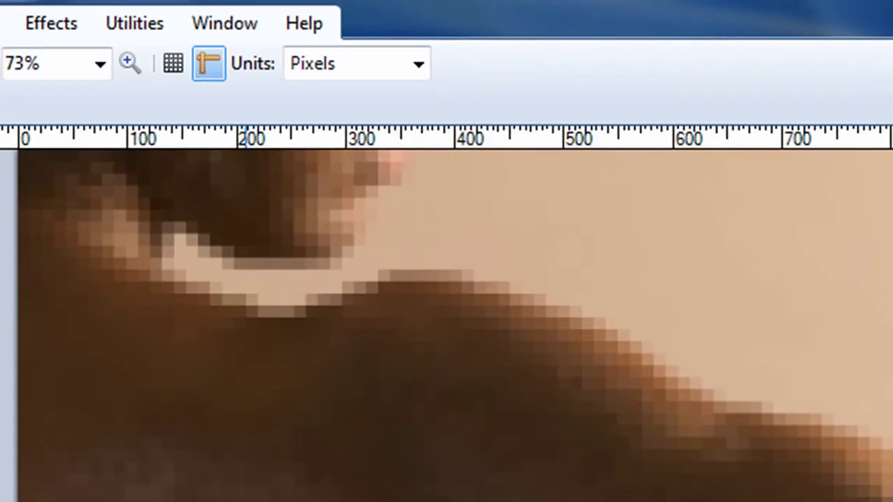
key("Escape")
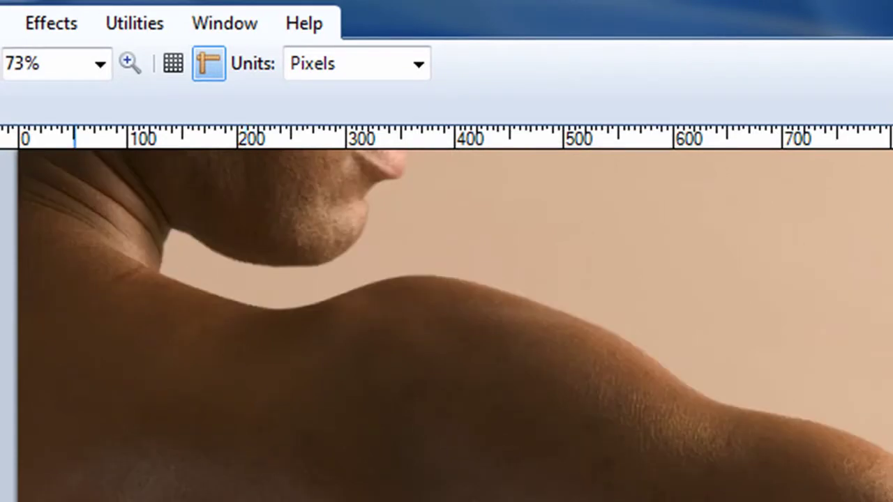
Preview Polar Inversion with amount 0.62 and offset -0.19.
left_click(35, 28)
mouse_move(98, 167)
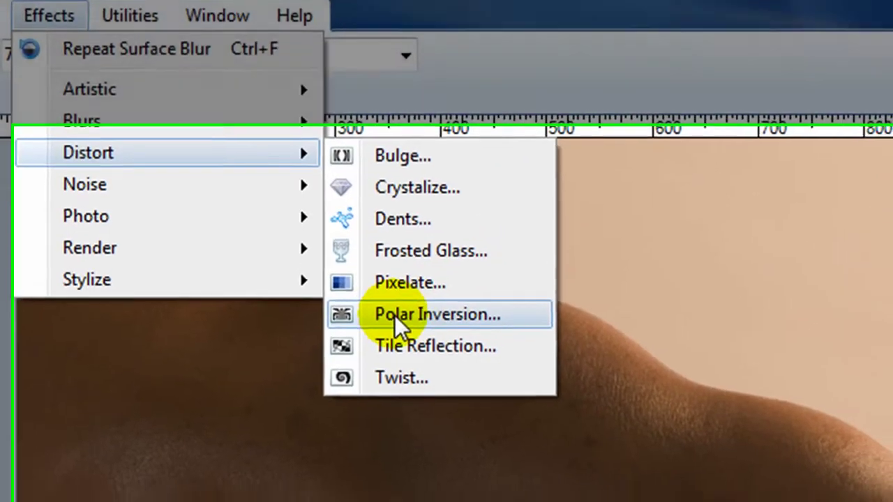
left_click(450, 332)
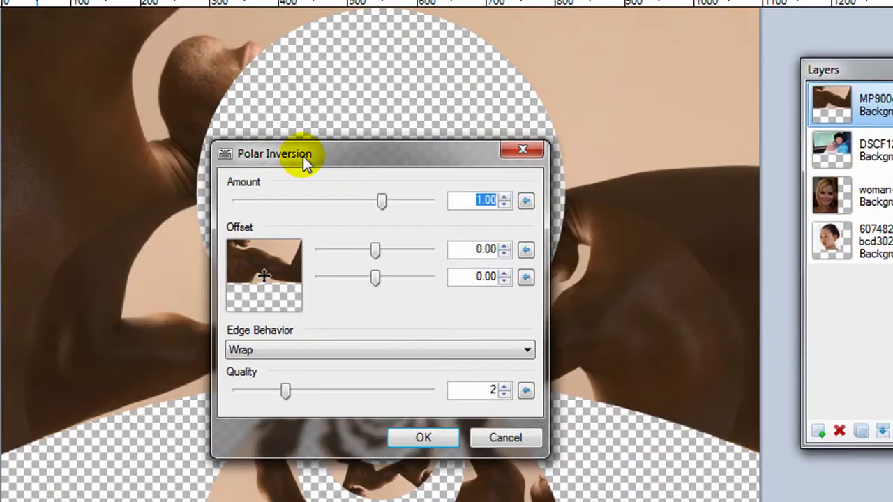
left_click_drag(299, 170, 762, 321)
left_click_drag(670, 262, 666, 222)
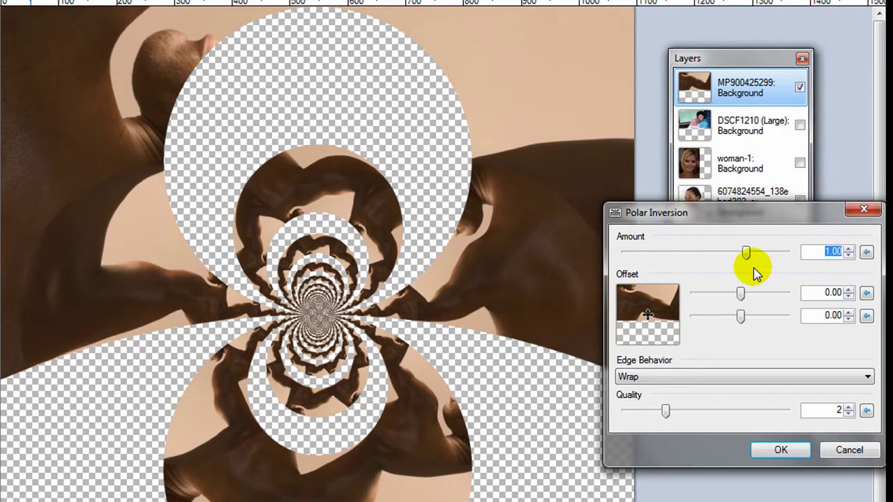
mouse_move(746, 252)
left_mouse_down()
mouse_move(700, 253)
mouse_move(738, 253)
left_mouse_up()
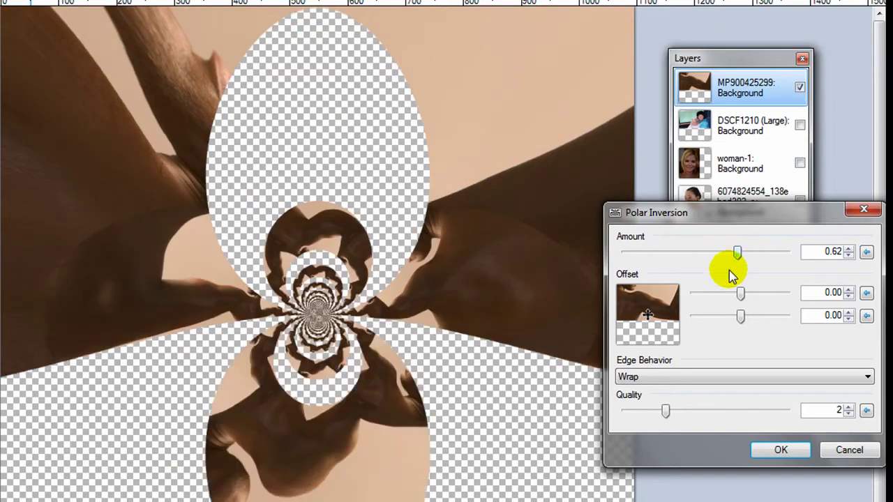
mouse_move(742, 295)
left_mouse_down()
mouse_move(752, 293)
mouse_move(739, 293)
left_mouse_up()
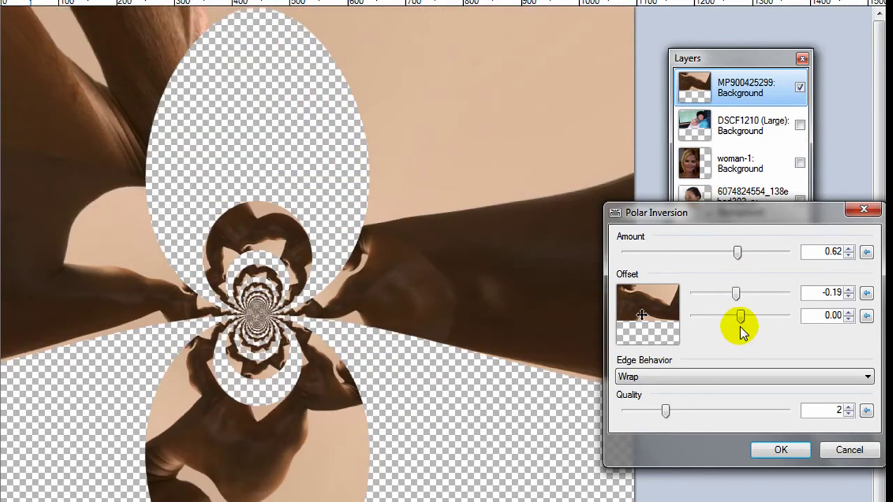
Try the Clamp, Reflect and Wrap edge behaviors, ending on Wrap.
left_click(847, 375)
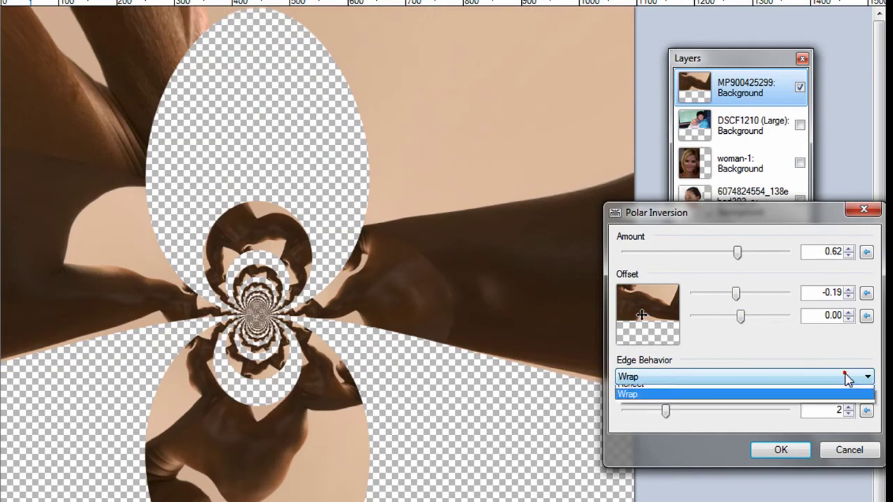
left_click(801, 393)
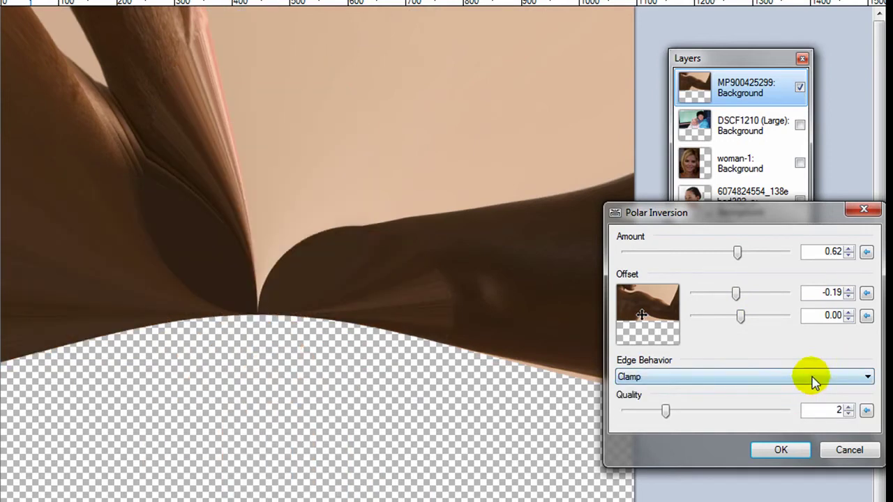
left_click(810, 376)
left_click(794, 402)
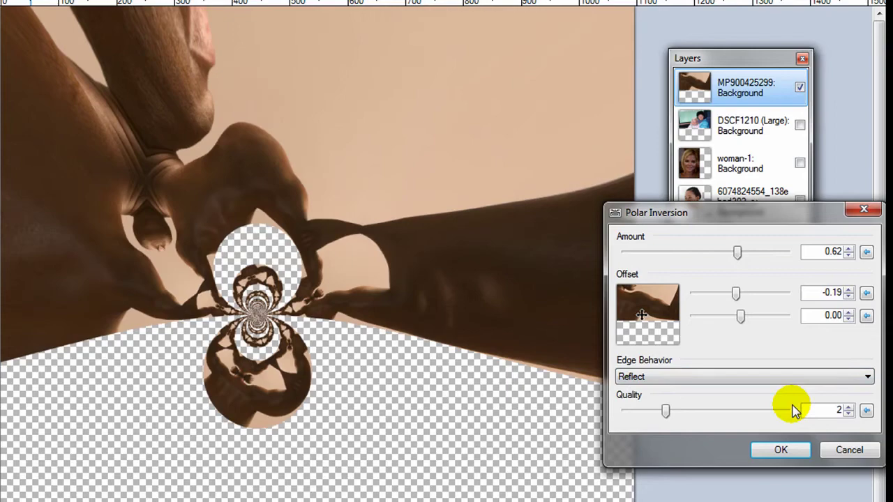
left_click(793, 376)
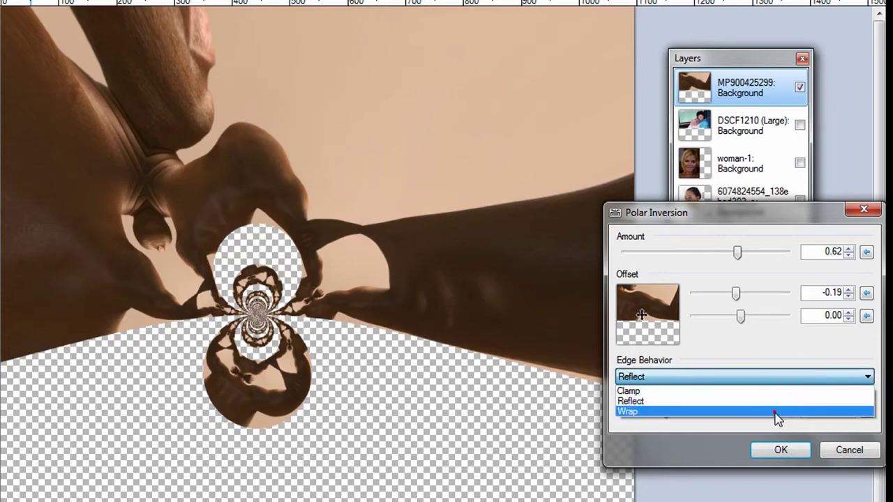
left_click(775, 414)
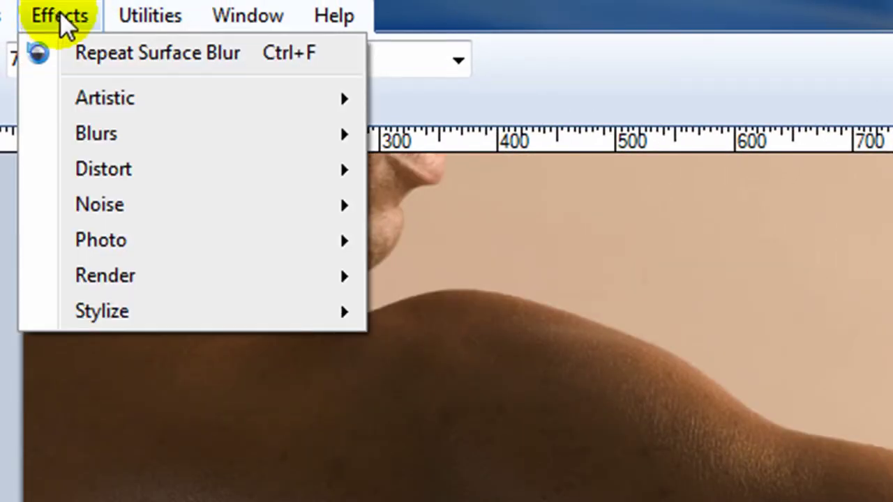
Preview Tile Reflection with the tile angle set to 43.45.
mouse_move(133, 172)
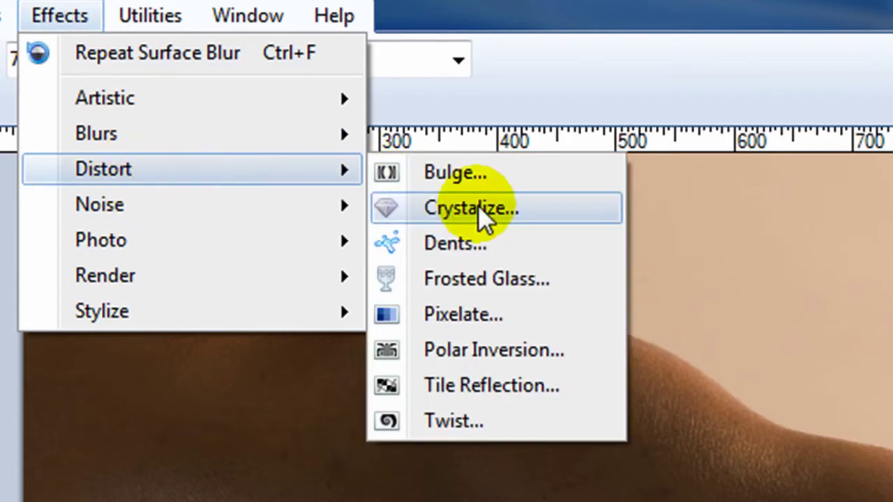
left_click(493, 386)
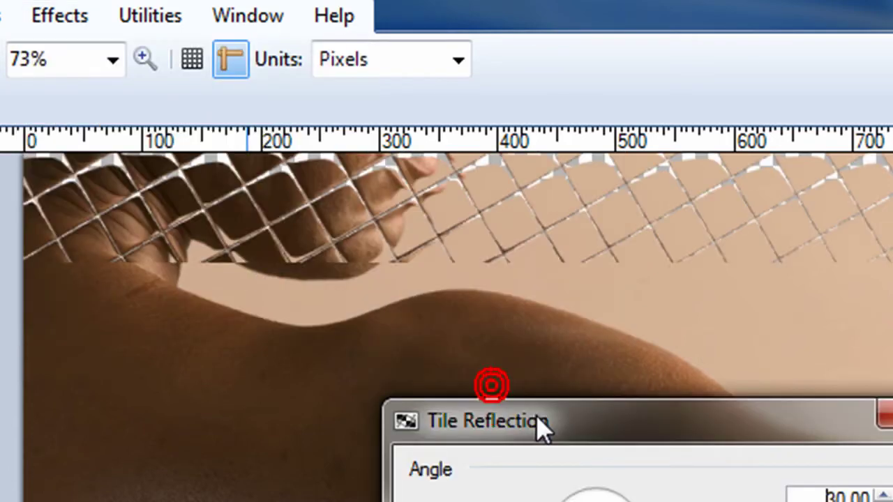
left_click_drag(601, 426, 877, 501)
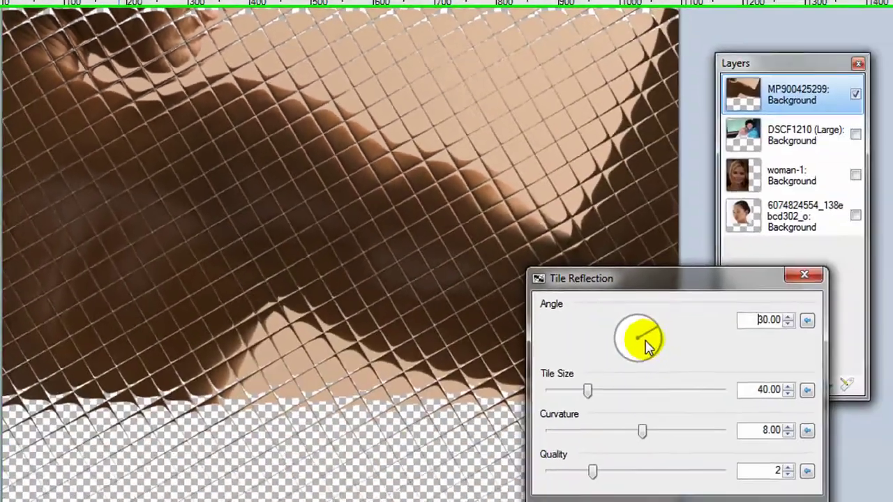
left_click_drag(612, 314, 618, 301)
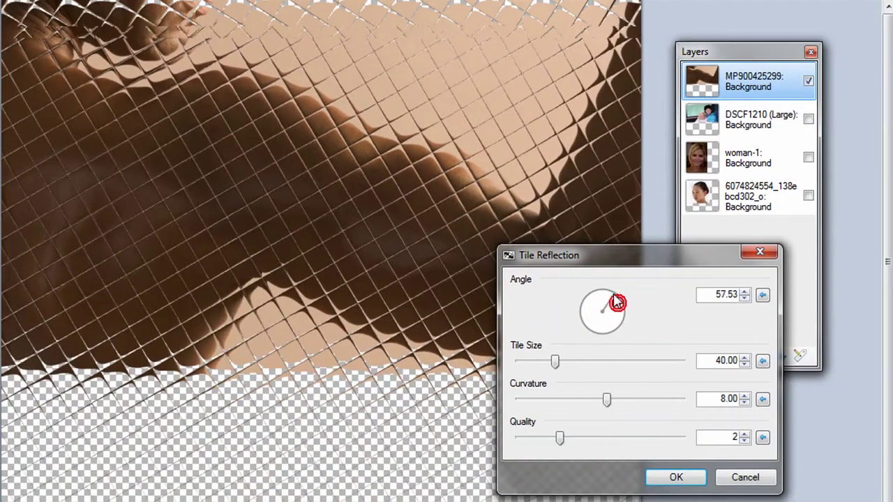
left_click(618, 301)
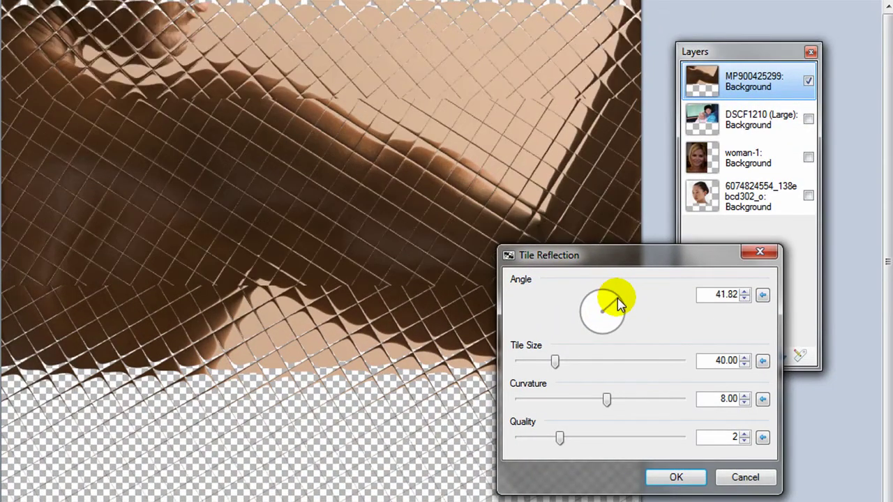
left_click(618, 299)
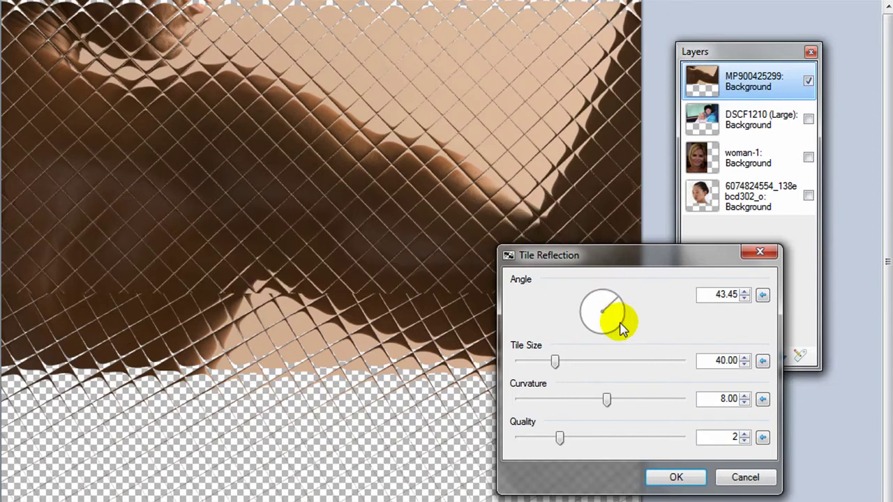
Set tile size 133.26, curvature 5.88 and quality 3, then cancel the effect.
left_click_drag(574, 365, 584, 362)
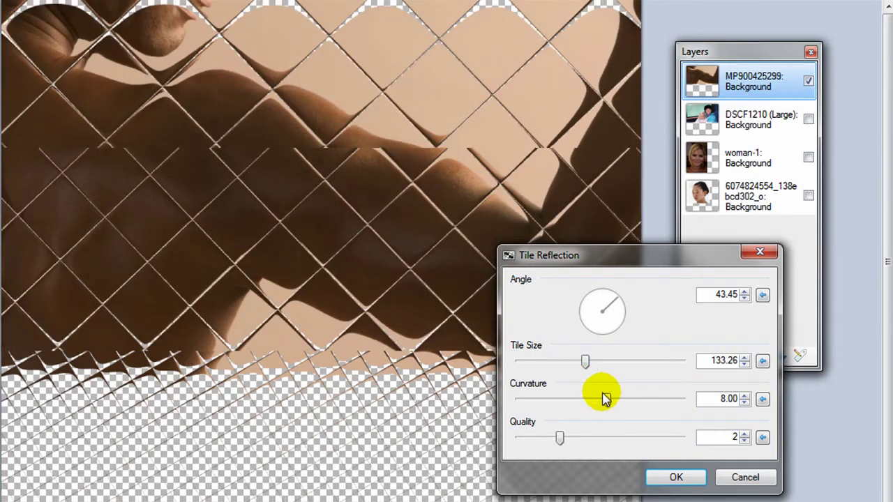
mouse_move(607, 399)
left_mouse_down()
mouse_move(624, 399)
mouse_move(605, 398)
left_mouse_up()
left_click(561, 436)
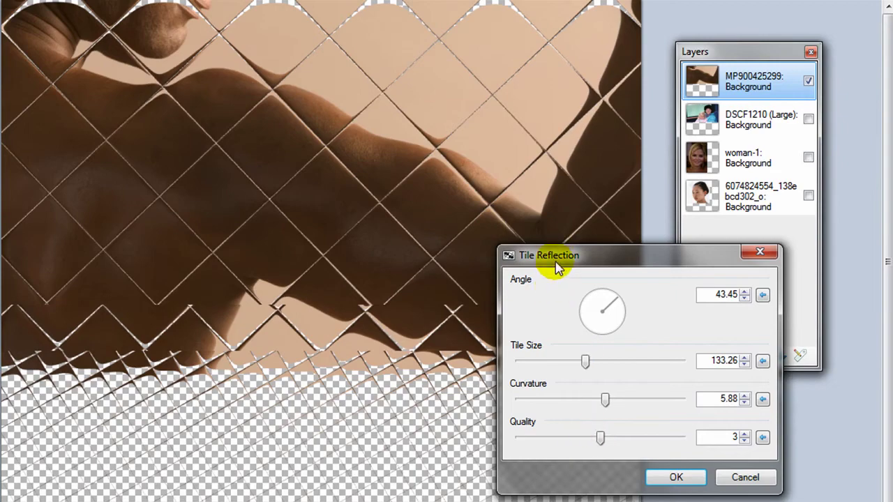
left_click(745, 478)
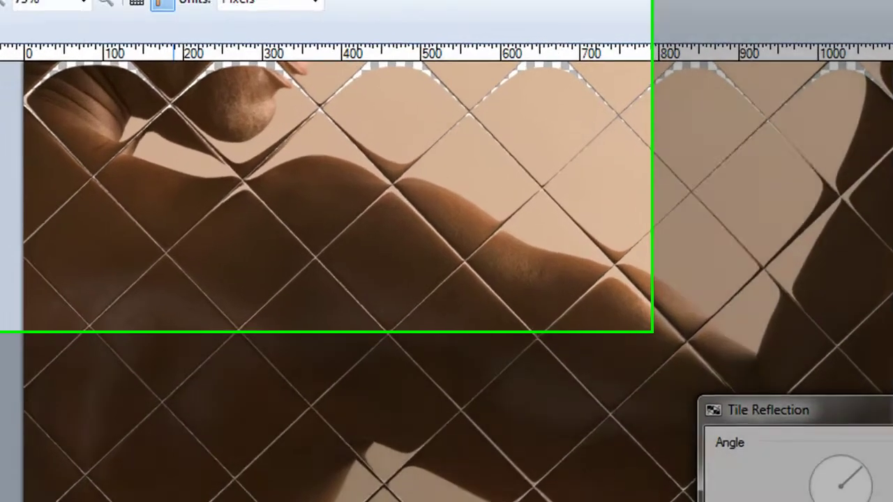
Preview a Twist distortion with the amount raised to 50.
left_click(164, 21)
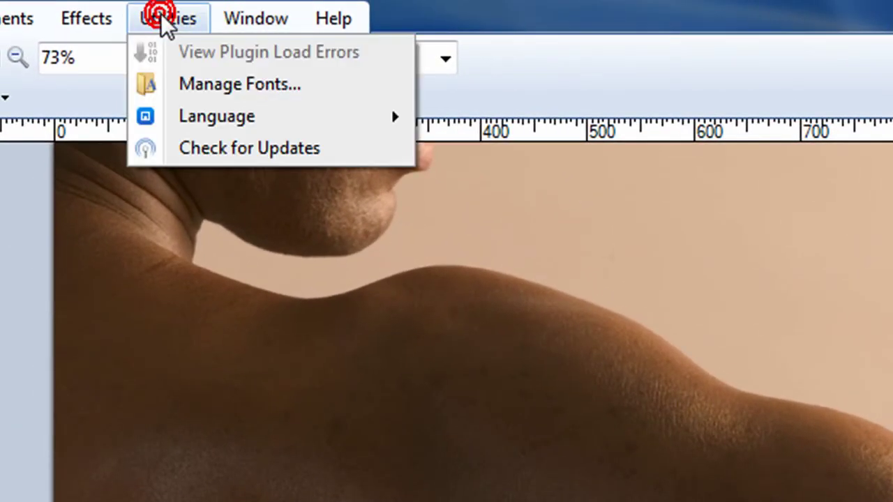
mouse_move(87, 21)
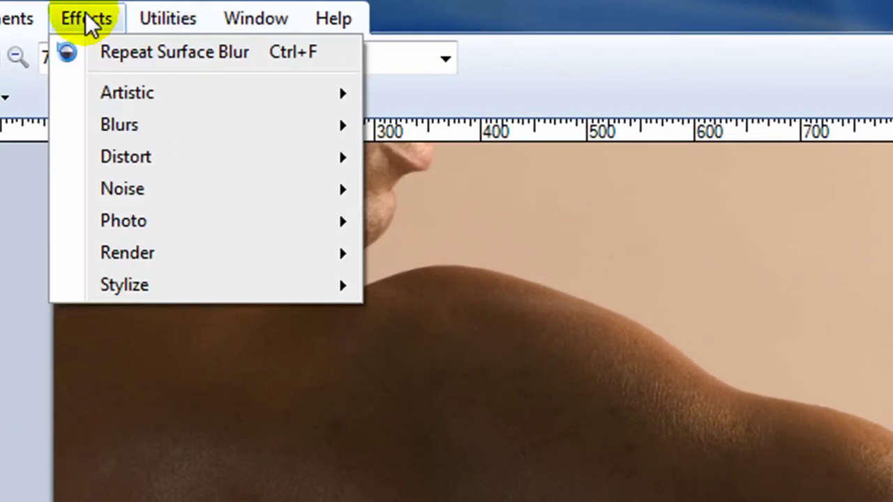
mouse_move(201, 158)
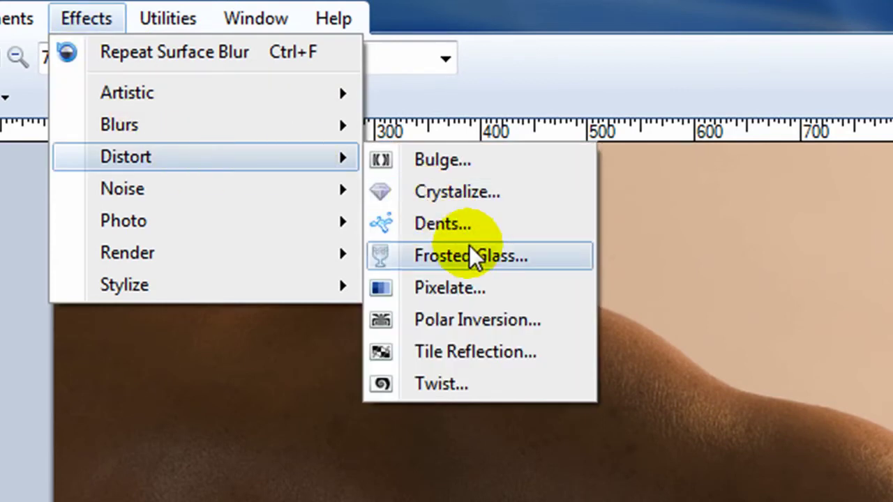
left_click(455, 384)
left_click_drag(586, 361, 649, 501)
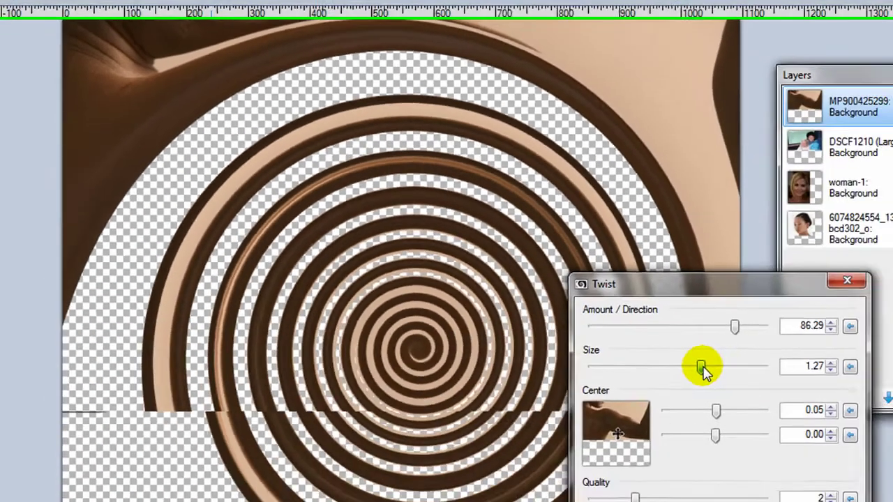
left_click_drag(628, 306, 581, 307)
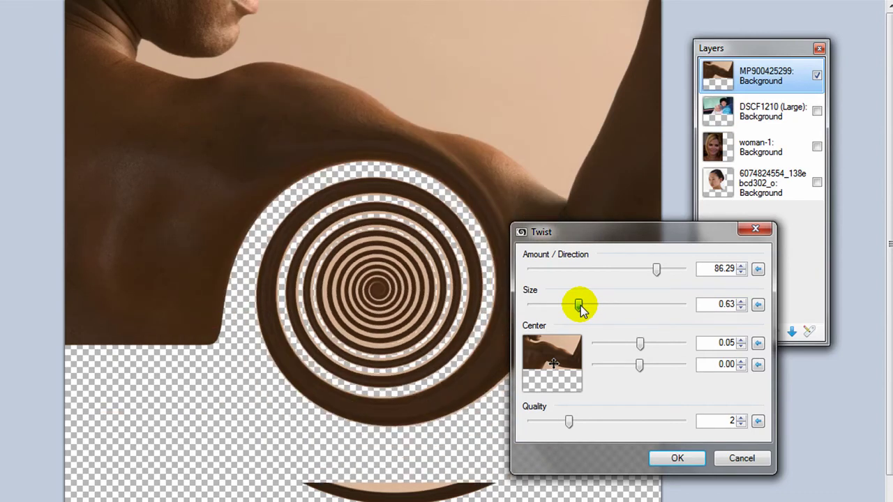
Move the twist centre onto the upper arm and set size to 0.56.
left_click_drag(640, 237, 790, 328)
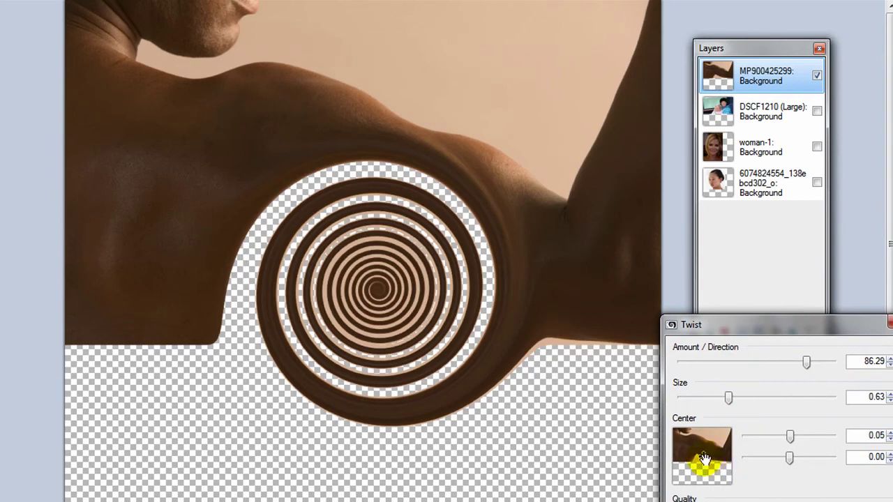
left_click(708, 452)
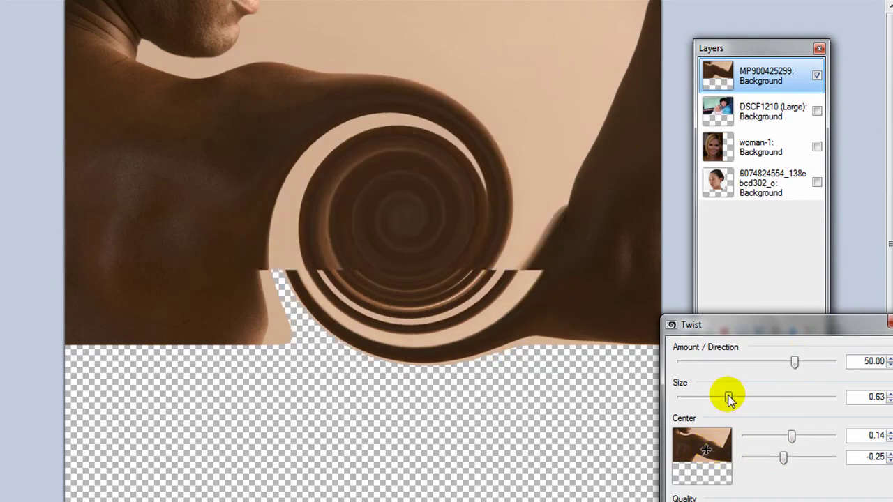
left_click_drag(729, 397, 723, 398)
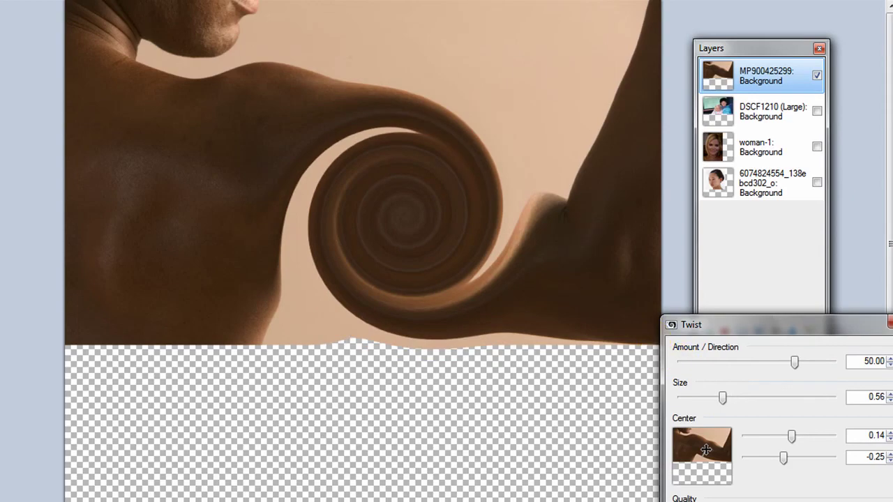